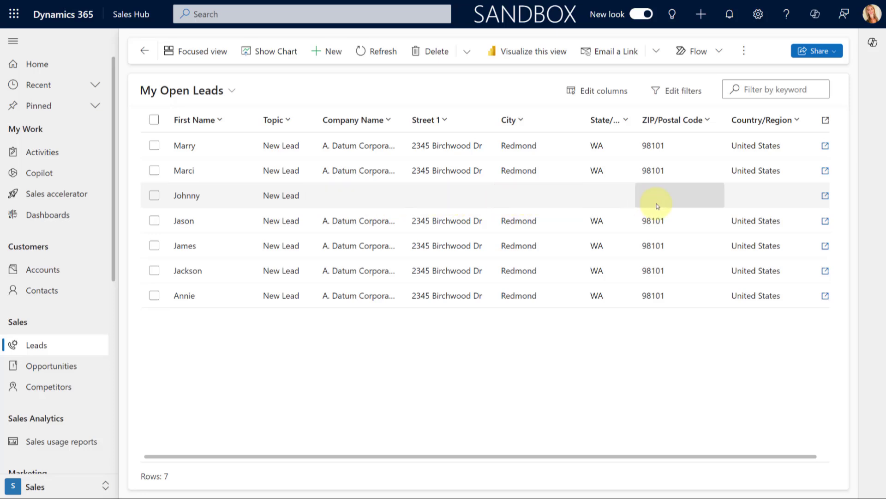
Open the third lead and review its suggested company, website and Birchwood Dr address entries.
{"action": "double_click", "coordinate": [195, 195]}
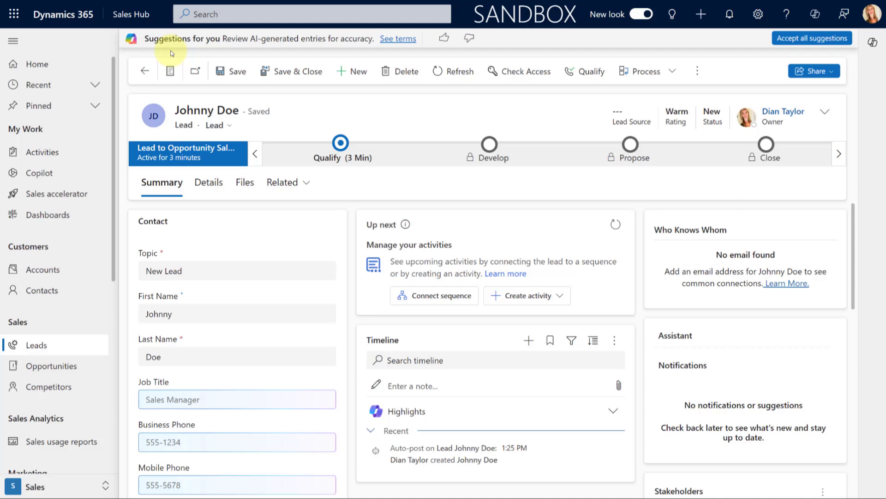
{"action": "scroll", "coordinate": [355, 263], "scroll_direction": "down", "scroll_amount": 2}
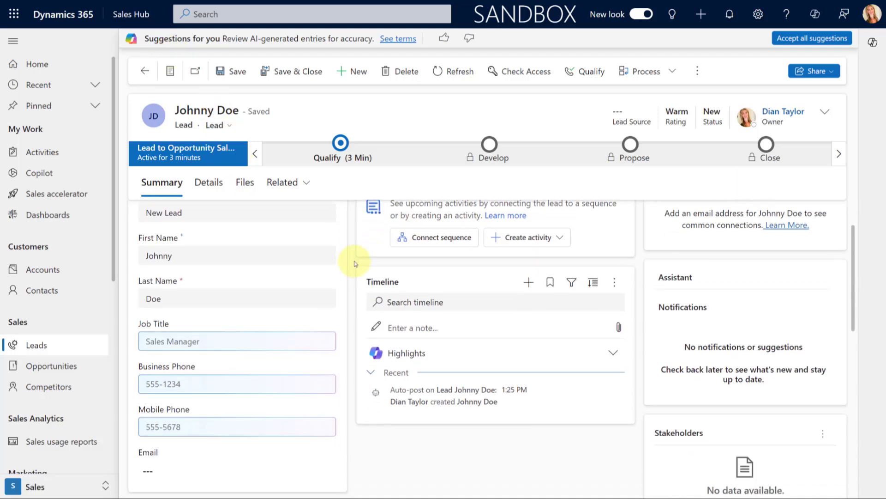
{"action": "scroll", "coordinate": [356, 263], "scroll_direction": "down", "scroll_amount": 5}
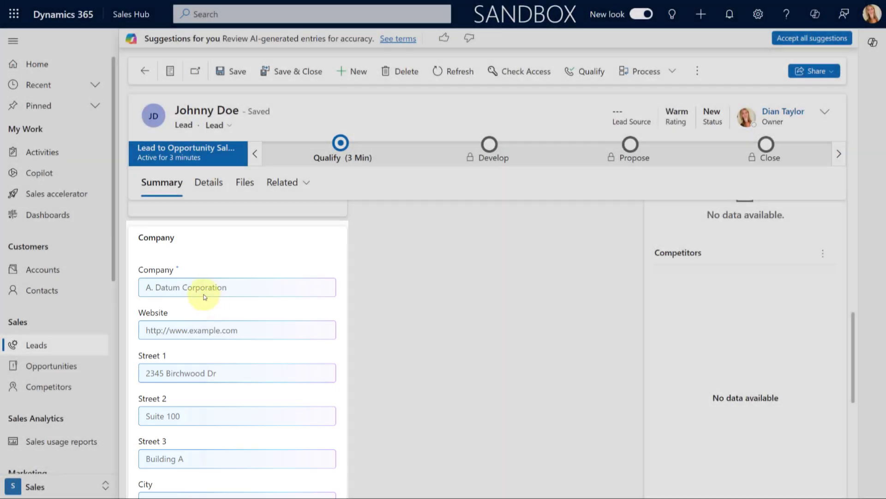
{"action": "mouse_move", "coordinate": [208, 286]}
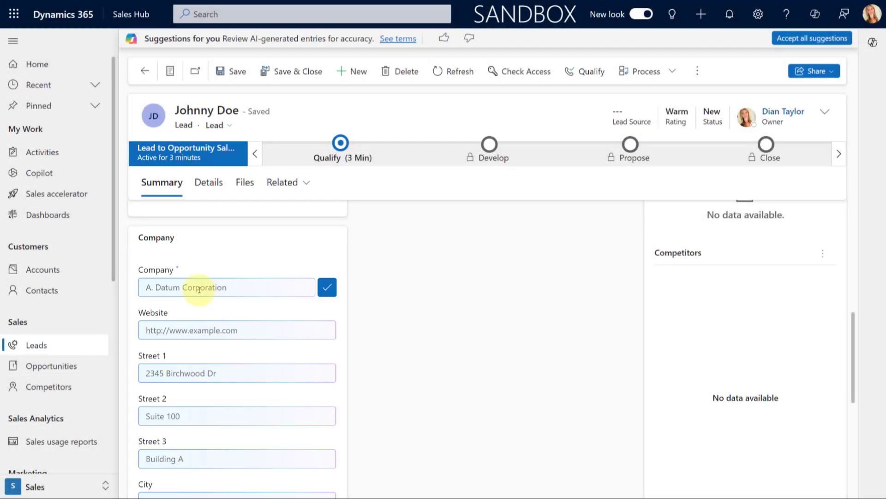
{"action": "scroll", "coordinate": [187, 312], "scroll_direction": "up", "scroll_amount": 5}
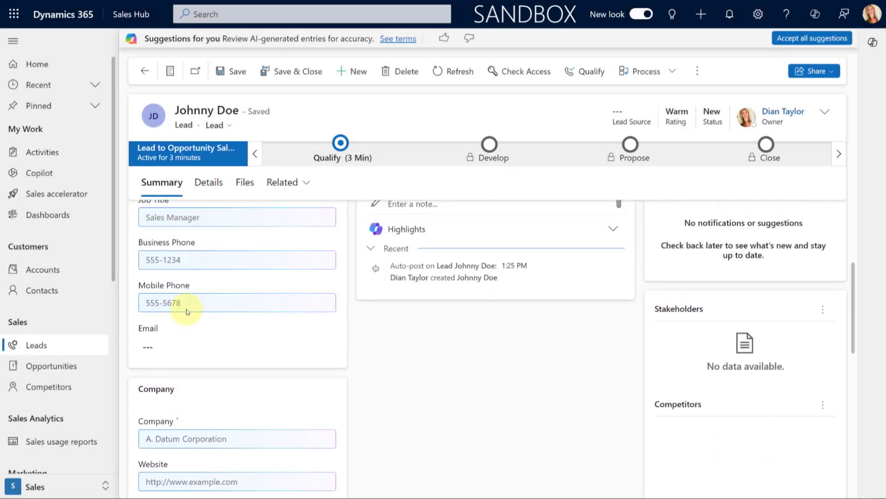
{"action": "scroll", "coordinate": [187, 312], "scroll_direction": "up", "scroll_amount": 2}
{"action": "mouse_move", "coordinate": [175, 350]}
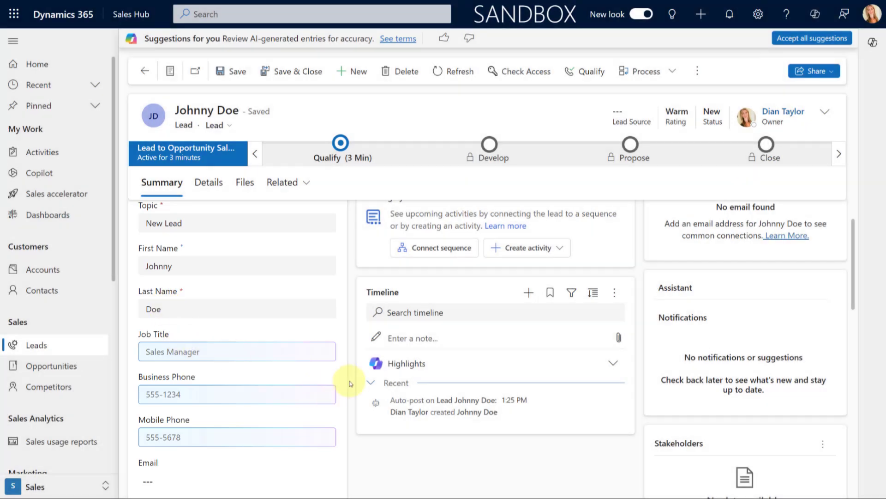
{"action": "scroll", "coordinate": [350, 383], "scroll_direction": "down", "scroll_amount": 5}
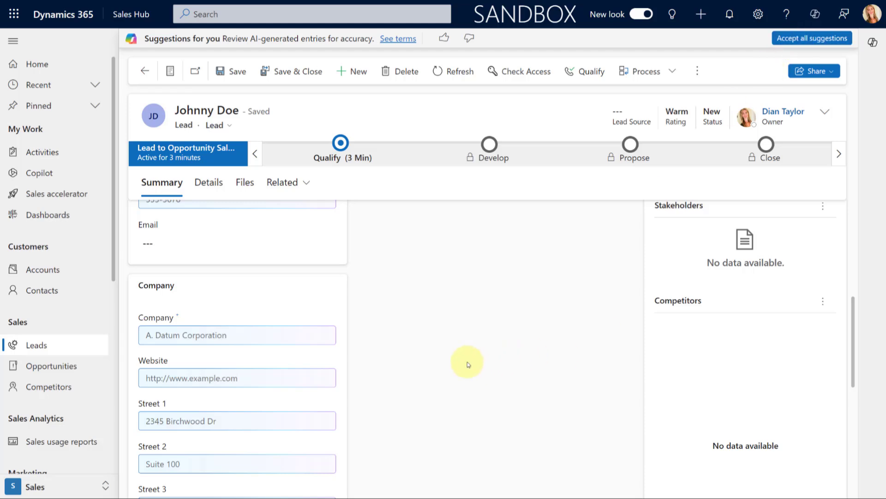
{"action": "mouse_move", "coordinate": [326, 338]}
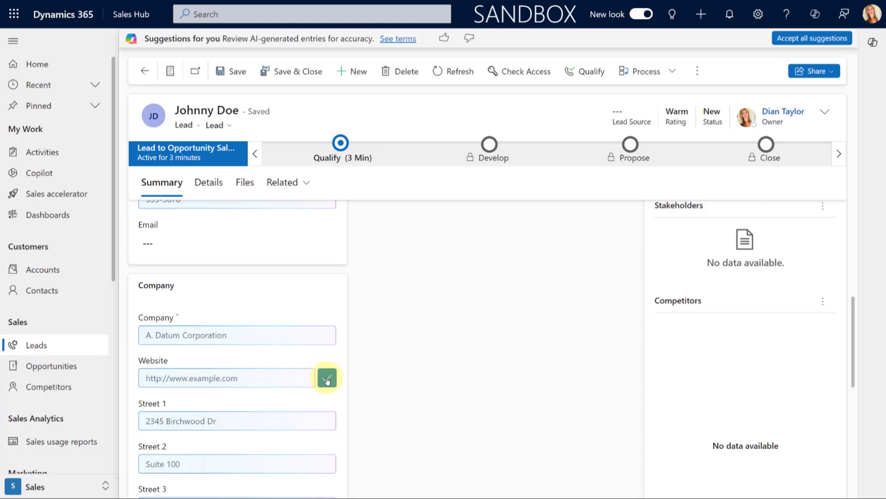
Accept the suggested company A. Datum Corporation and clear the suggested website value.
{"action": "left_click", "coordinate": [328, 336]}
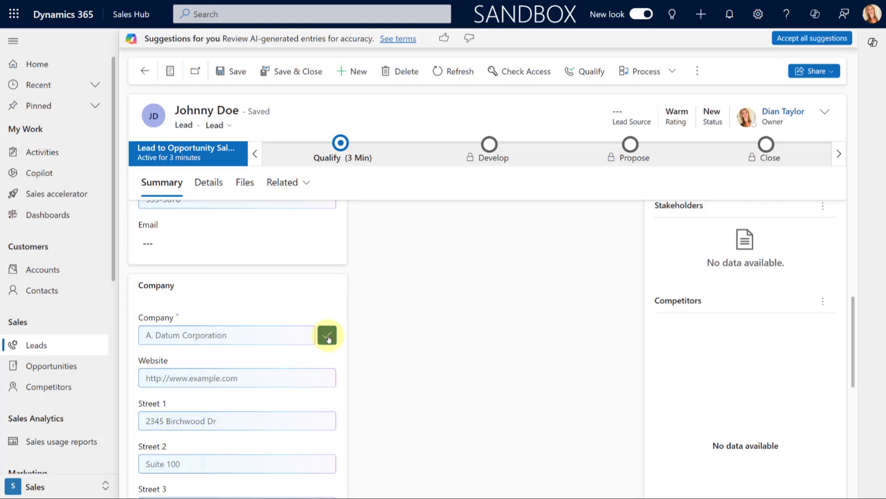
{"action": "left_click", "coordinate": [258, 378]}
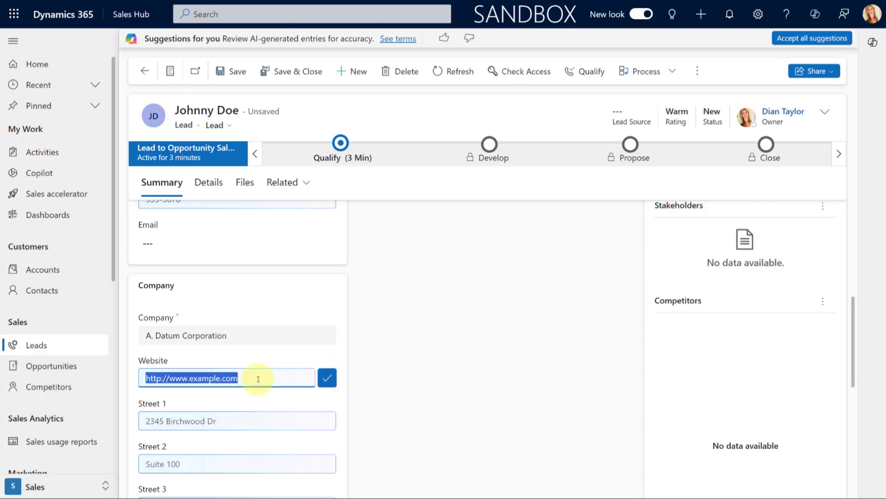
{"action": "key", "text": "Delete"}
{"action": "left_click", "coordinate": [392, 381]}
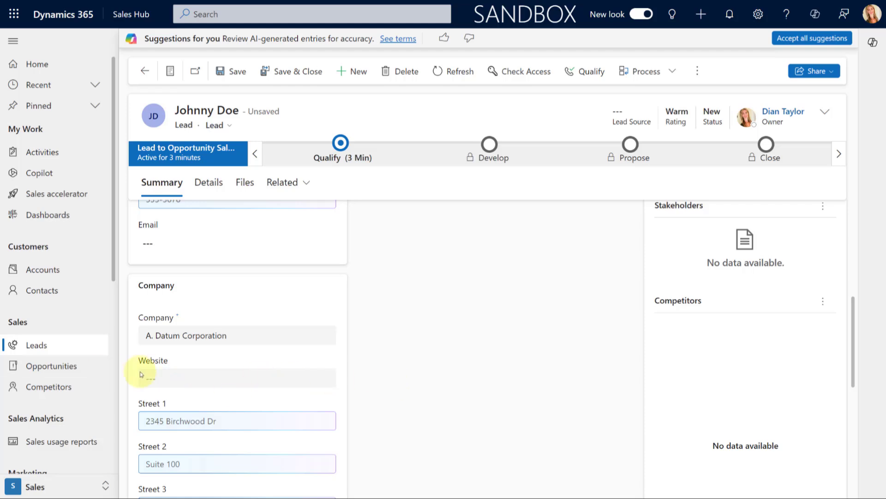
Replace the Street 2 value with 'suite 200'.
{"action": "left_click", "coordinate": [188, 461]}
{"action": "type", "text": "suite"}
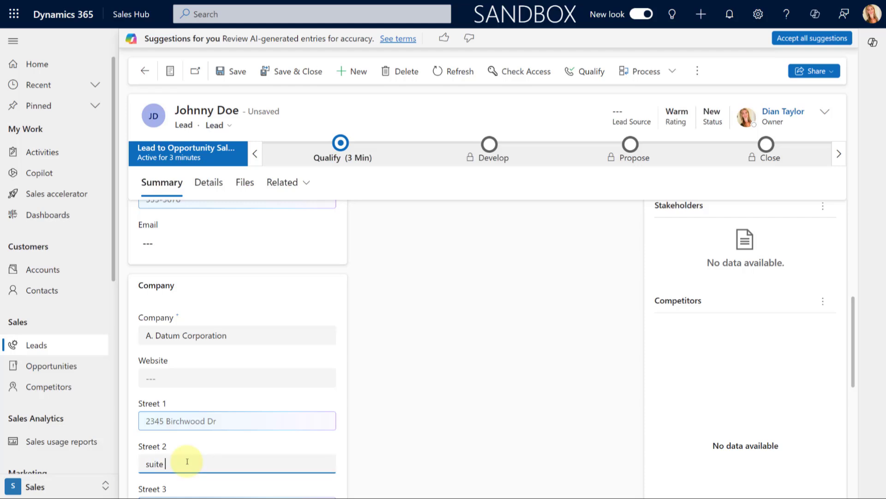
{"action": "type", "text": " 200"}
{"action": "left_click", "coordinate": [423, 447]}
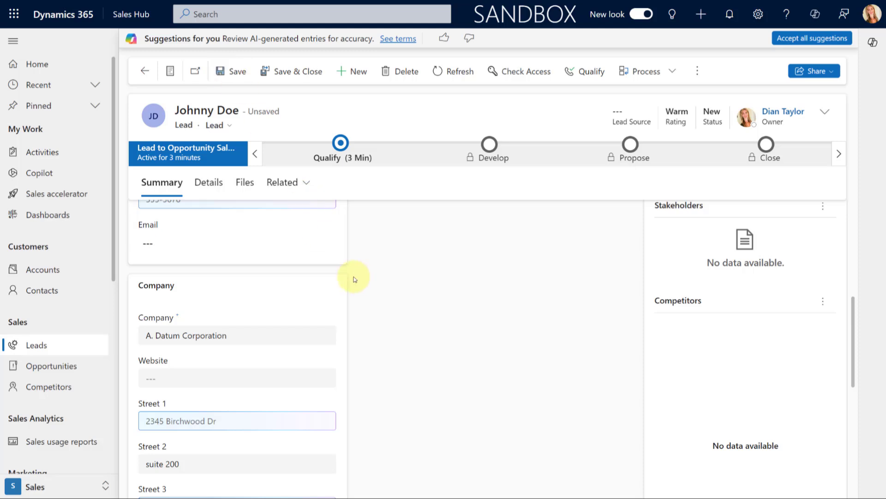
{"action": "scroll", "coordinate": [389, 304], "scroll_direction": "up", "scroll_amount": 2}
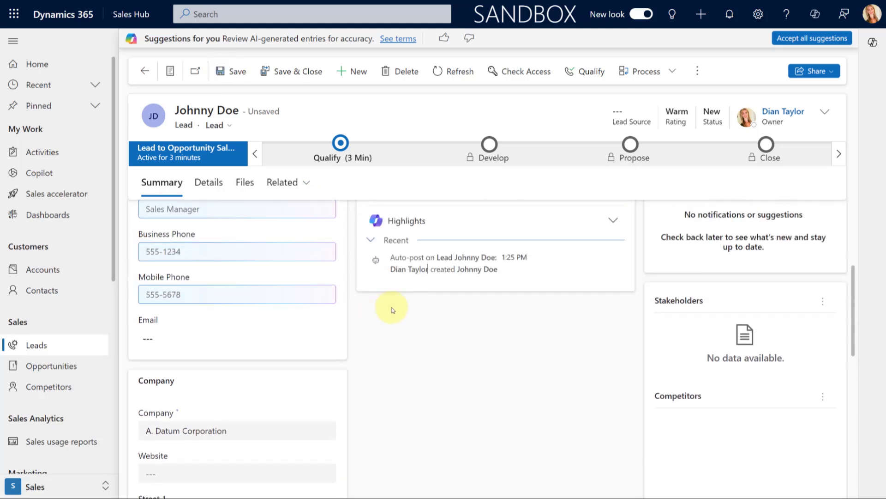
{"action": "scroll", "coordinate": [385, 311], "scroll_direction": "up", "scroll_amount": 1}
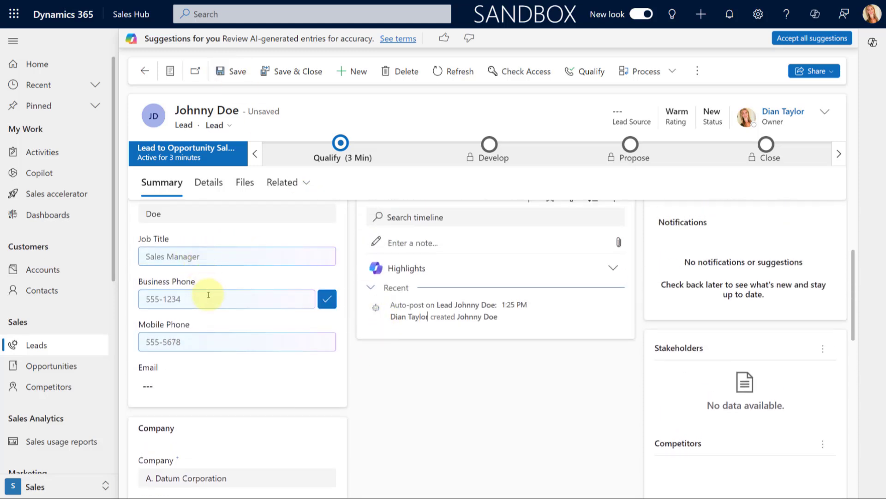
{"action": "scroll", "coordinate": [406, 402], "scroll_direction": "up", "scroll_amount": 1}
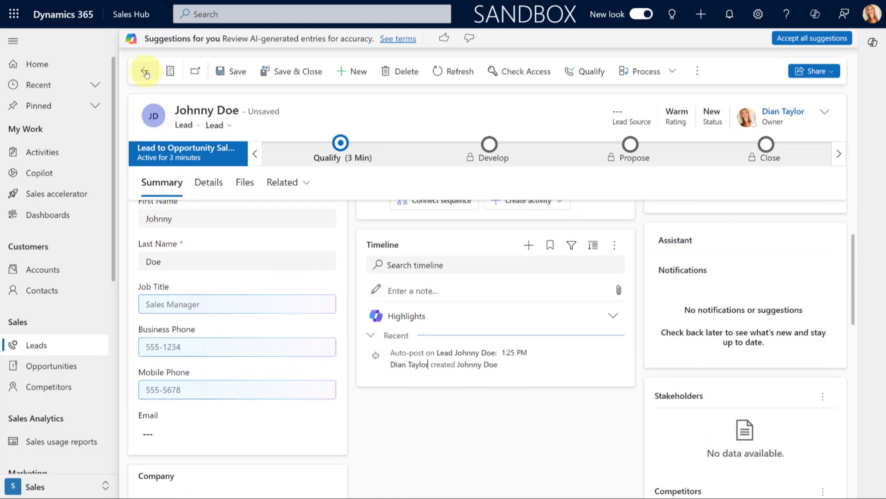
Leave the lead, saving it and discarding the remaining AI suggestions.
{"action": "left_click", "coordinate": [145, 73]}
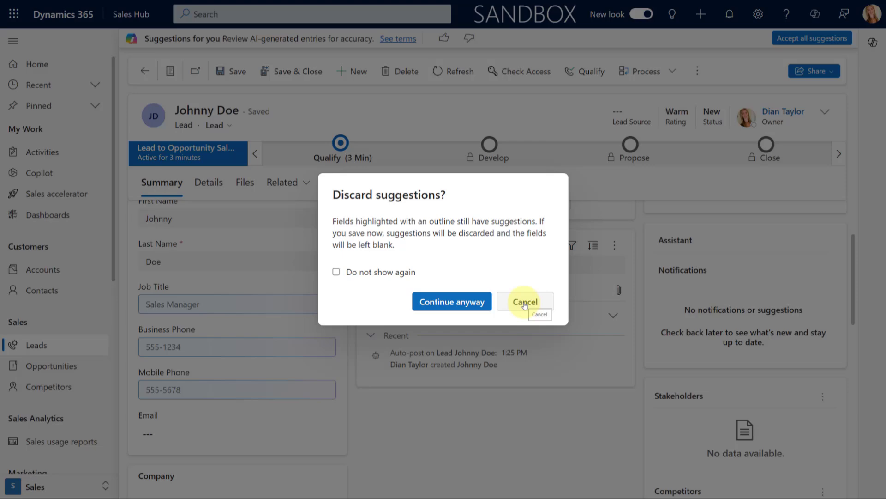
{"action": "left_click", "coordinate": [451, 303]}
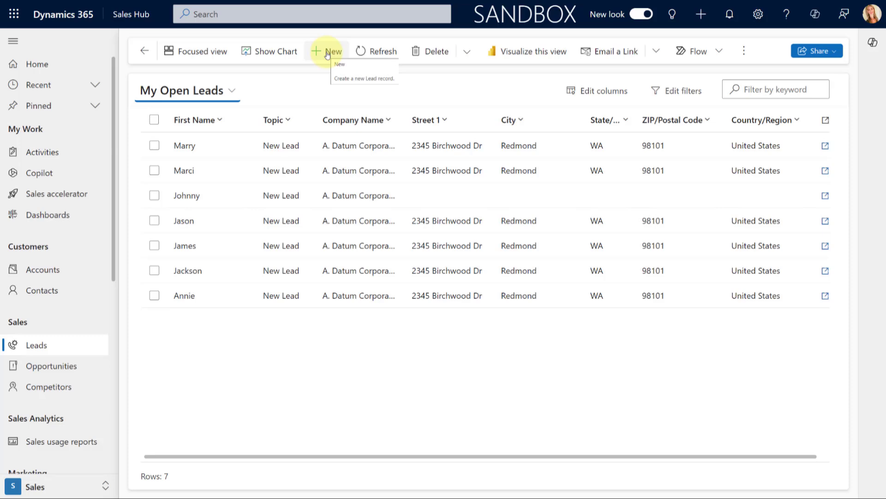
Create a new lead from the Leads list command bar.
{"action": "left_click", "coordinate": [328, 53]}
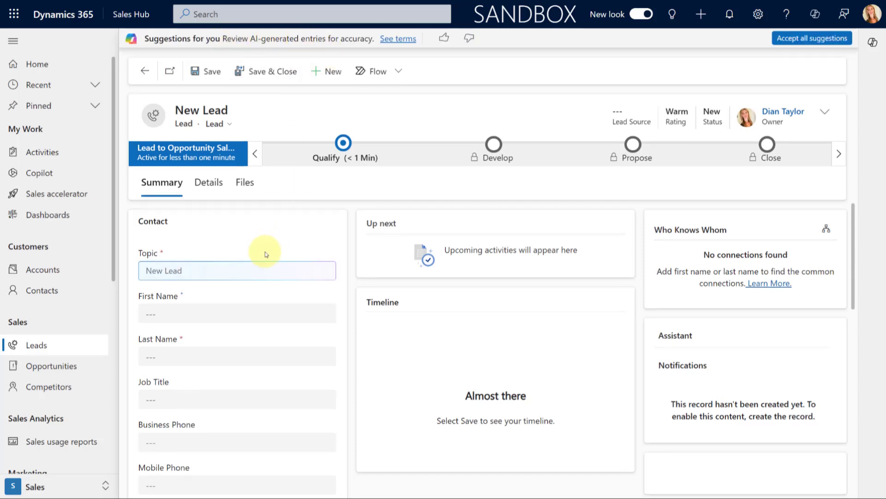
Inspect the new lead's suggested Topic and Company entries.
{"action": "left_click", "coordinate": [152, 269]}
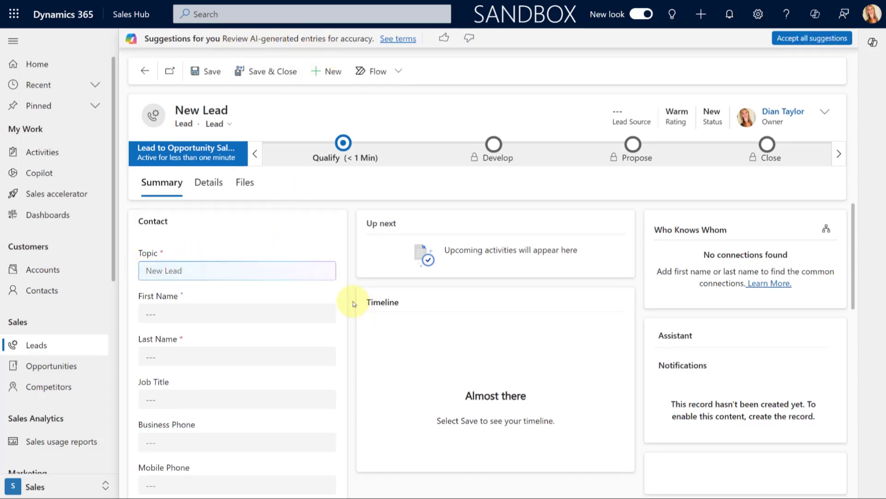
{"action": "scroll", "coordinate": [353, 304], "scroll_direction": "down", "scroll_amount": 7}
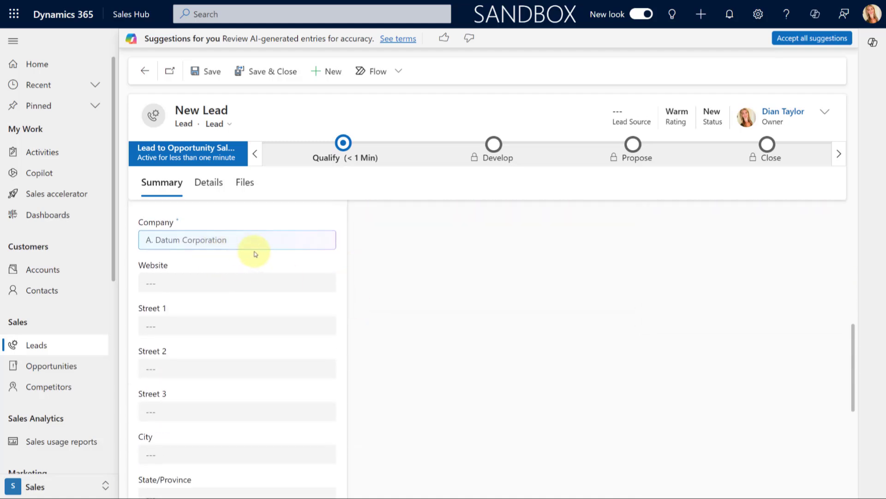
{"action": "scroll", "coordinate": [342, 269], "scroll_direction": "up", "scroll_amount": 7}
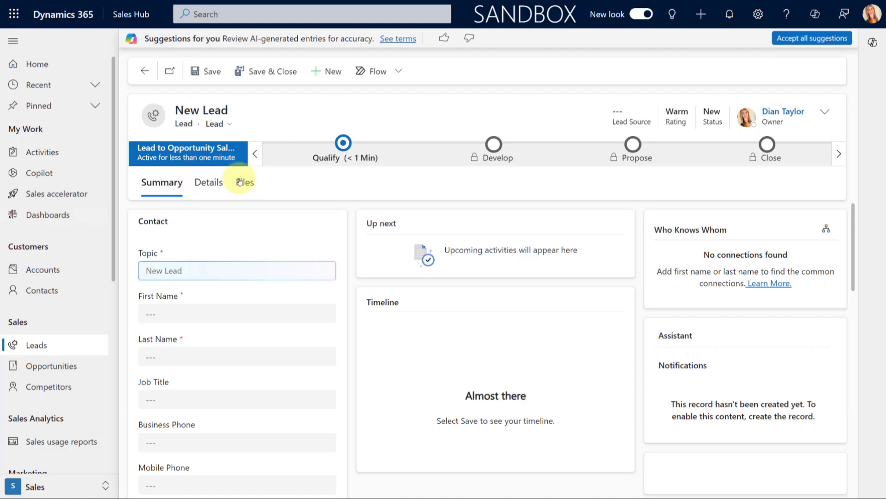
Leave the new lead discarding its suggestions, then quick-create a Lead from the + menu.
{"action": "left_click", "coordinate": [145, 71]}
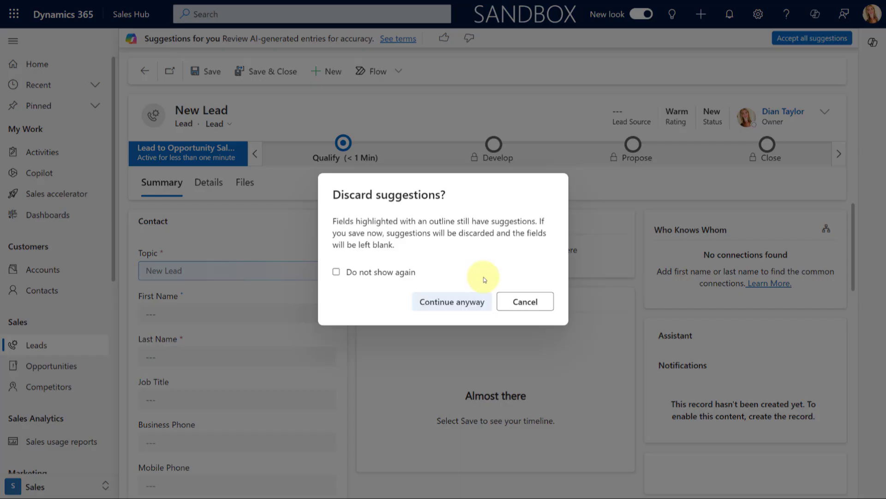
{"action": "left_click", "coordinate": [462, 301]}
{"action": "left_click", "coordinate": [701, 14]}
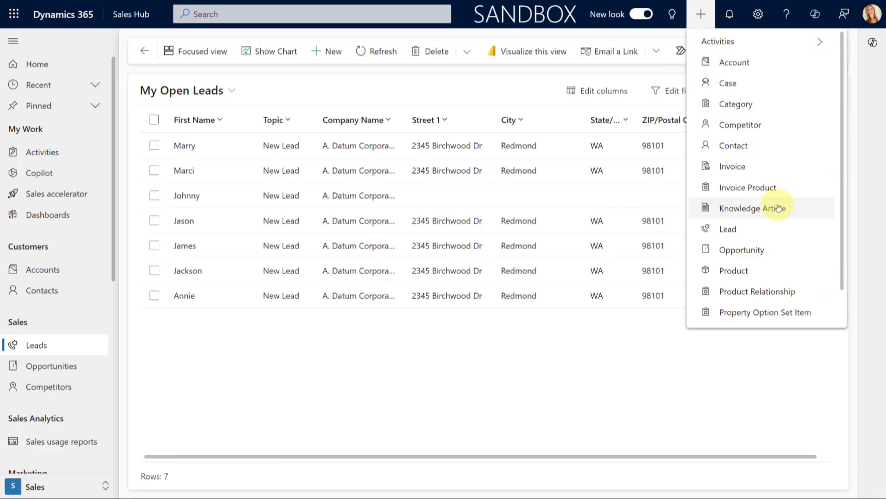
{"action": "left_click", "coordinate": [768, 231]}
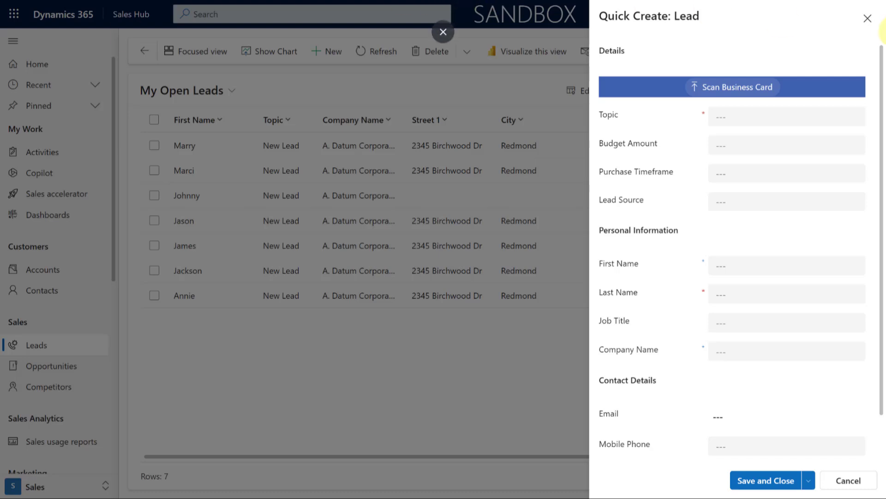
Close the Quick Create: Lead panel without saving.
{"action": "left_click", "coordinate": [867, 18]}
{"action": "mouse_move", "coordinate": [621, 19]}
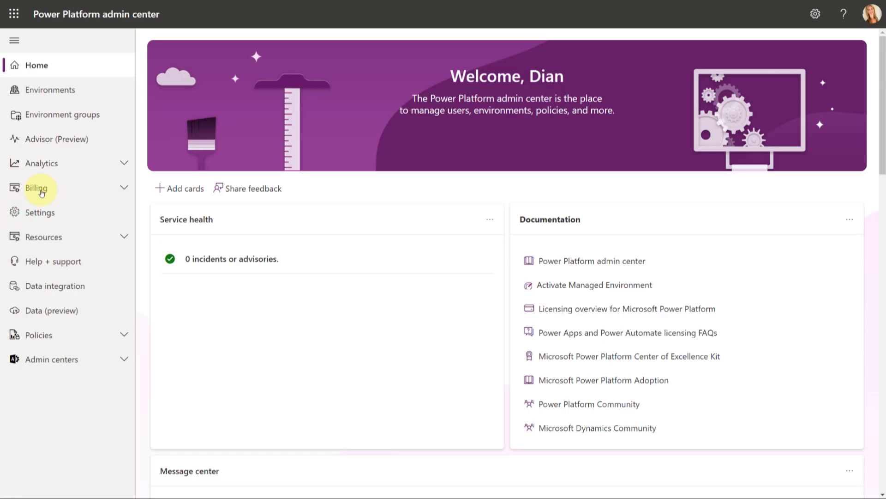
Open Settings for the Canadaeh sandbox environment from the Environments list.
{"action": "left_click", "coordinate": [64, 95]}
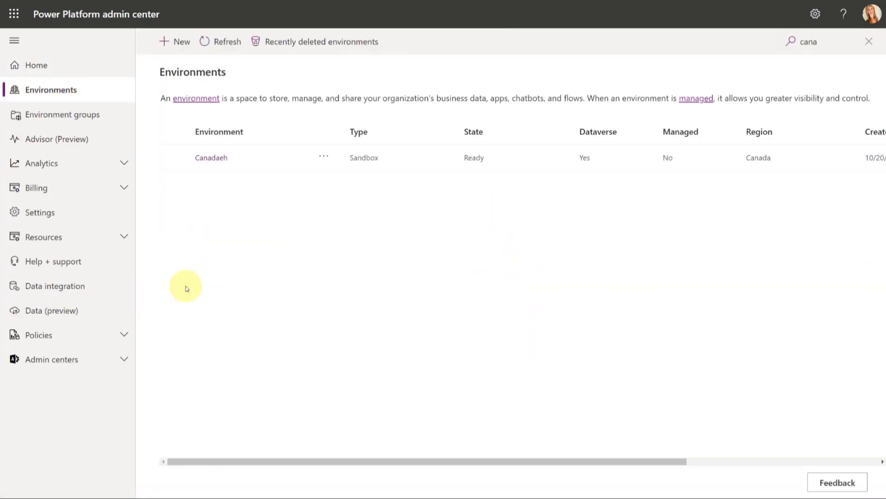
{"action": "left_click", "coordinate": [203, 158]}
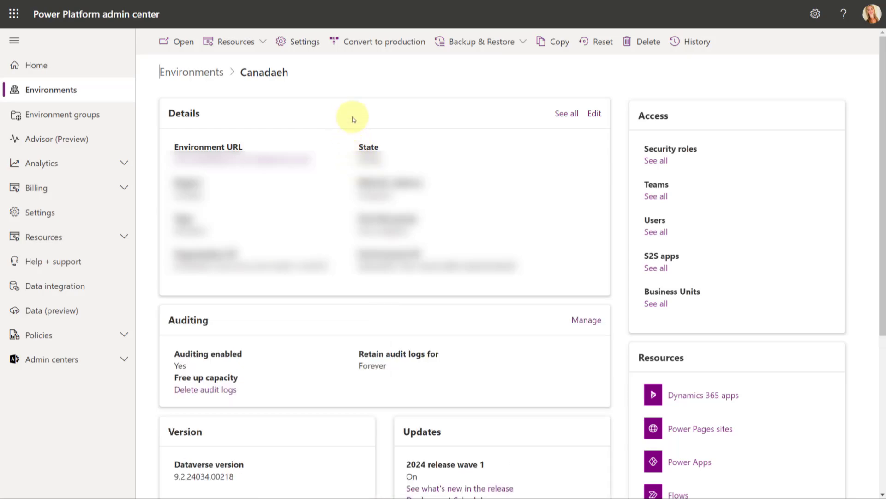
{"action": "left_click", "coordinate": [293, 44]}
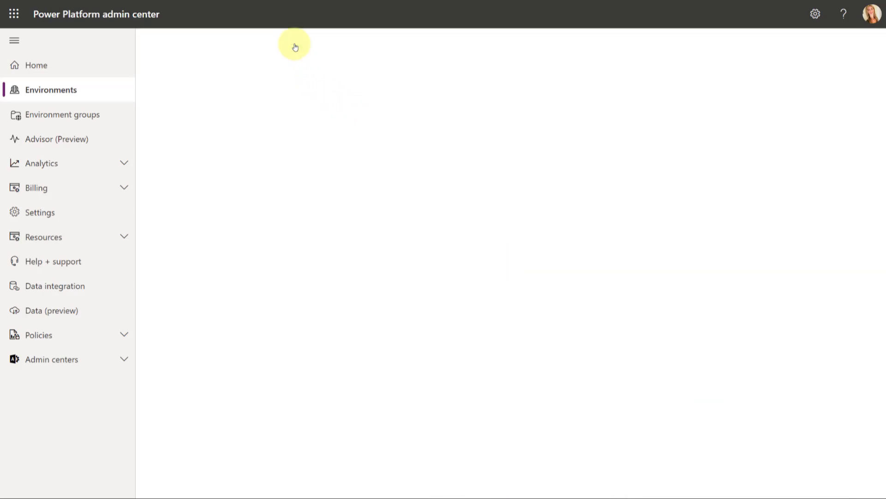
Under Product > Features, keep AI form fill assistance enabled for All users immediately.
{"action": "left_click", "coordinate": [184, 124]}
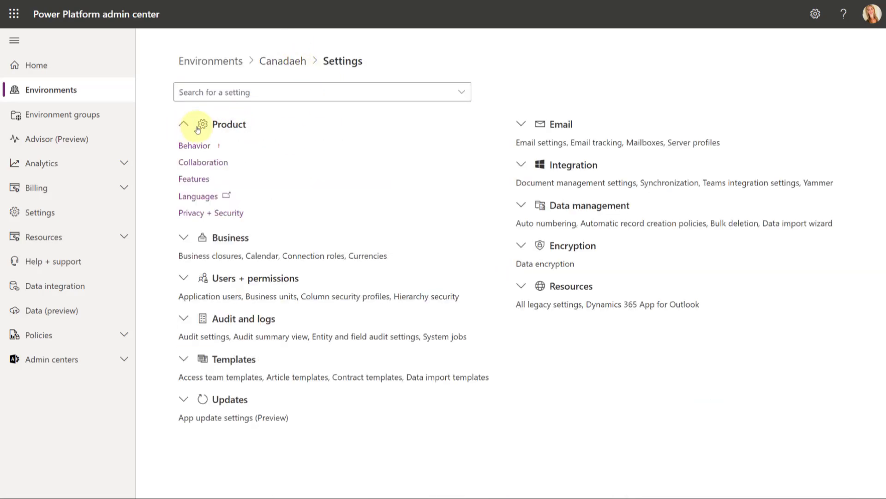
{"action": "left_click", "coordinate": [194, 180]}
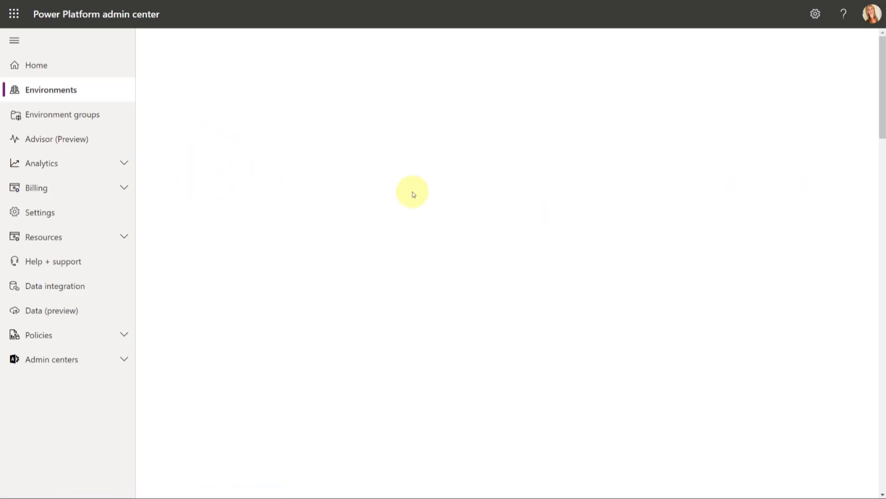
{"action": "scroll", "coordinate": [418, 201], "scroll_direction": "down", "scroll_amount": 4}
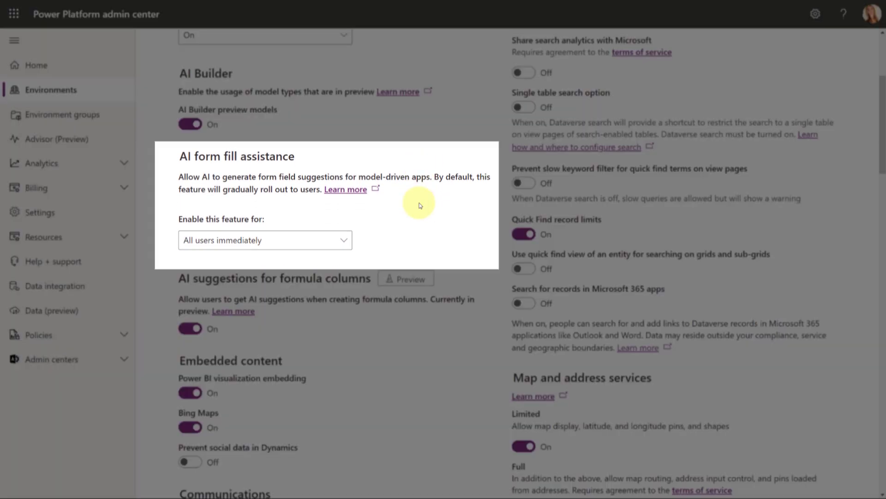
{"action": "left_click", "coordinate": [338, 239]}
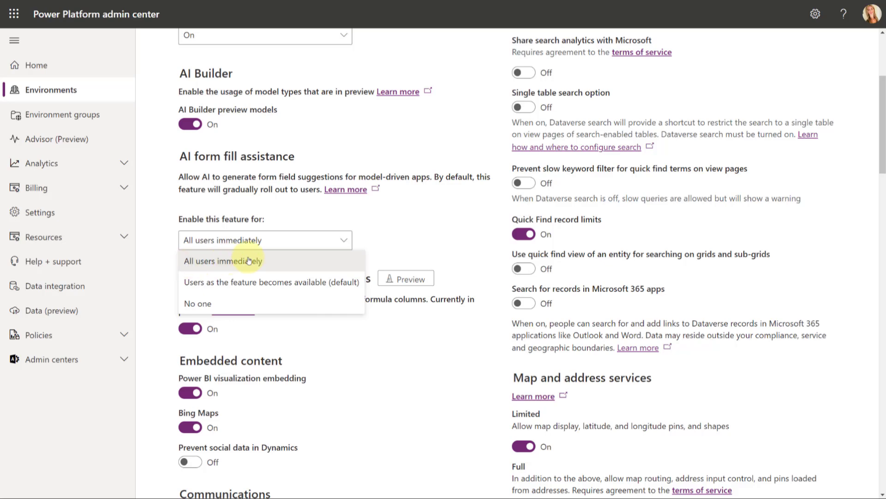
{"action": "left_click", "coordinate": [451, 229]}
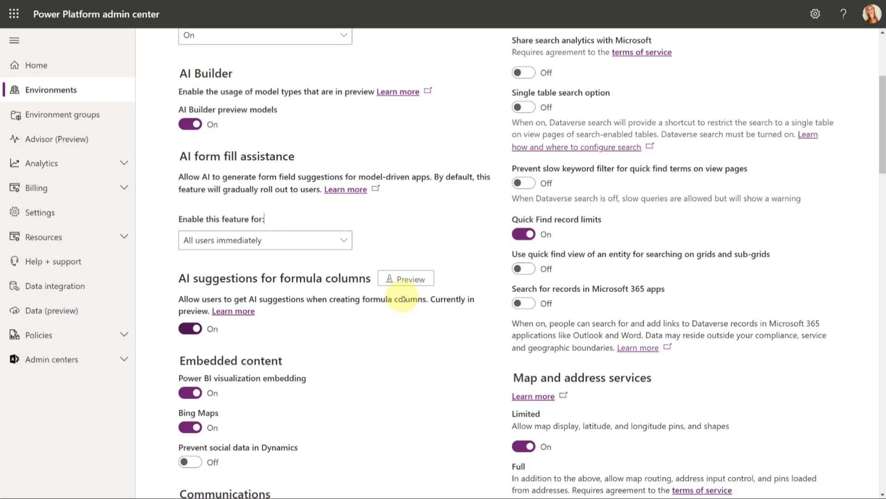
{"action": "scroll", "coordinate": [480, 365], "scroll_direction": "down", "scroll_amount": 20}
{"action": "scroll", "coordinate": [480, 370], "scroll_direction": "down", "scroll_amount": 8}
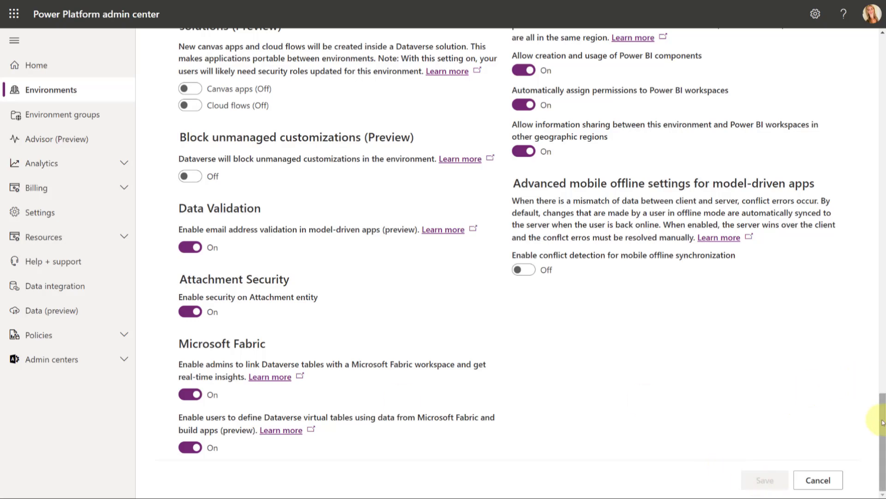
Scroll back up the Features page before switching to the Business Owner Tracker app.
{"action": "left_click_drag", "start_coordinate": [880, 421], "coordinate": [882, 69]}
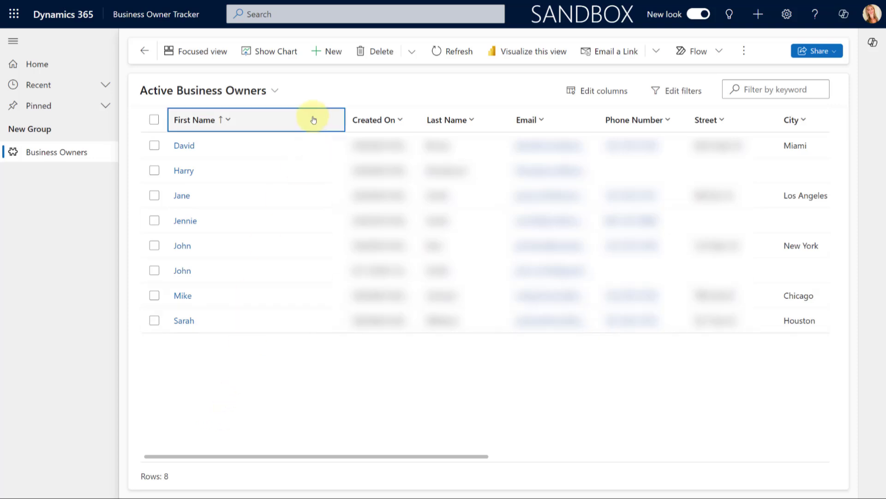
Create a new business owner record from the Active Business Owners view, with Annual Revenue pre-suggested at $1,000,000.00.
{"action": "left_click", "coordinate": [325, 52]}
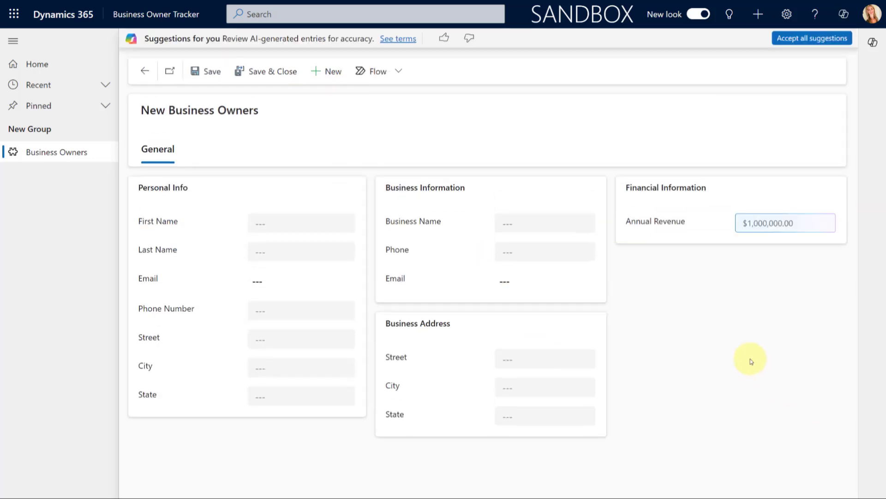